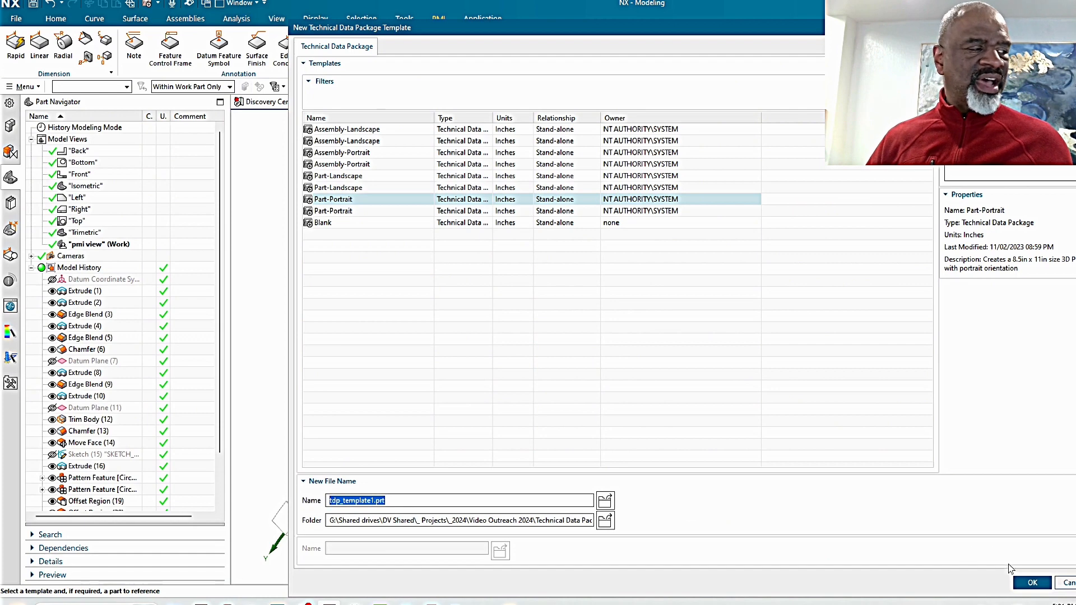
Close the new template setup, switch to the tdp_template1 Generic template and delete its Williams International logo.
{"action": "left_click", "coordinate": [1029, 584]}
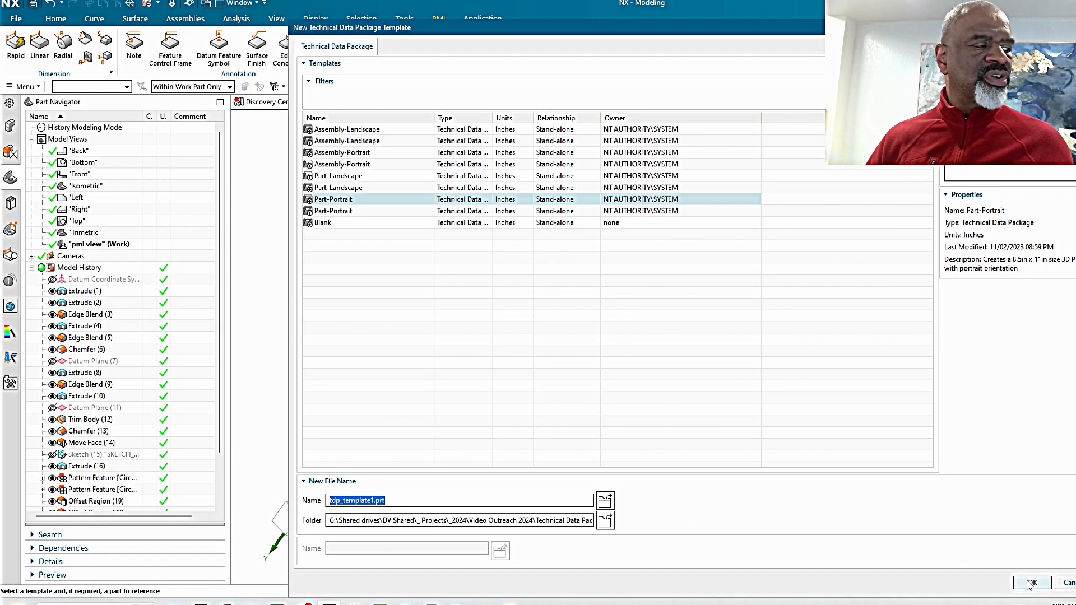
{"action": "left_click", "coordinate": [1069, 583]}
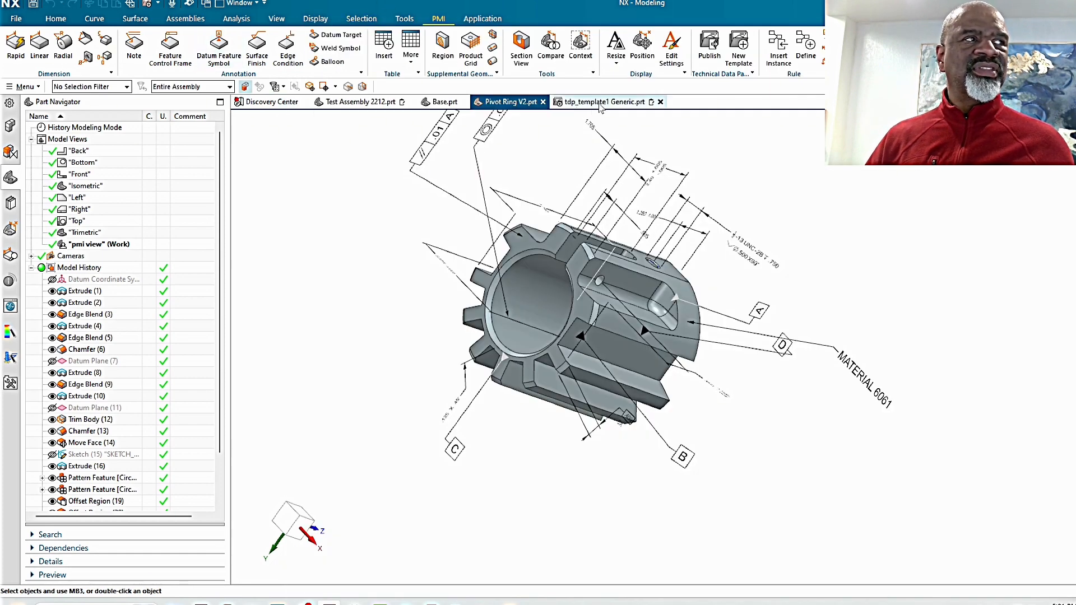
{"action": "left_click", "coordinate": [594, 103]}
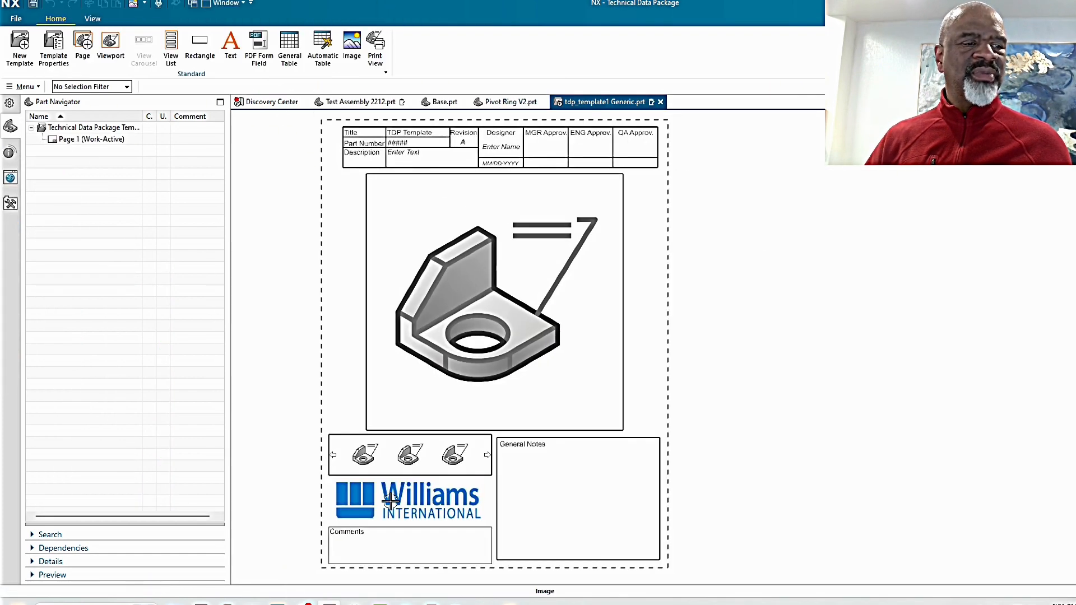
{"action": "mouse_move", "coordinate": [423, 486]}
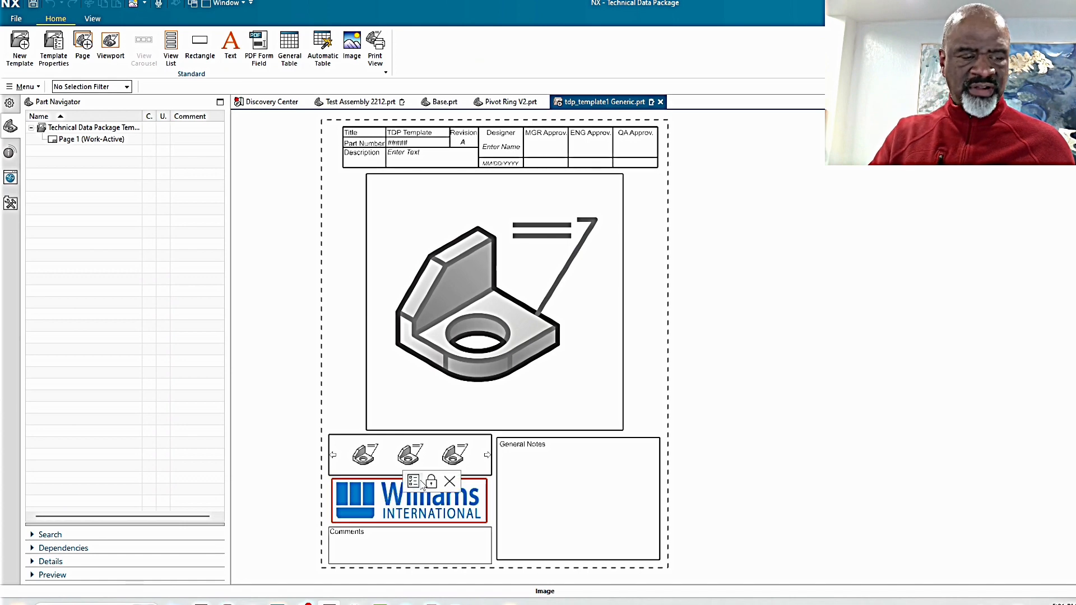
{"action": "left_click", "coordinate": [449, 482]}
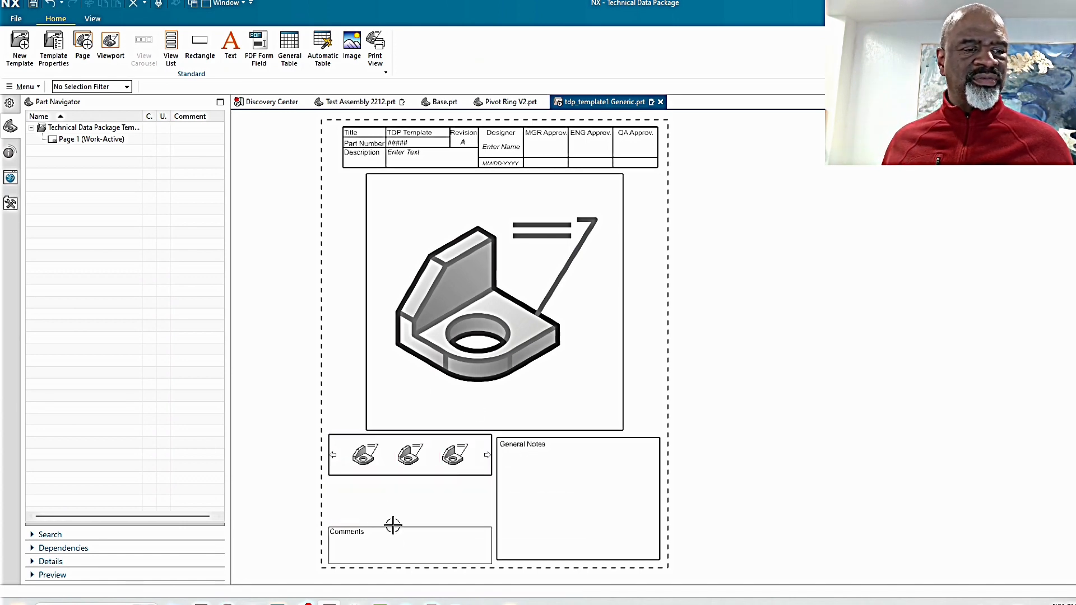
Insert the image jet engine.png into the technical data package template.
{"action": "left_click", "coordinate": [358, 63]}
{"action": "key", "text": "Escape"}
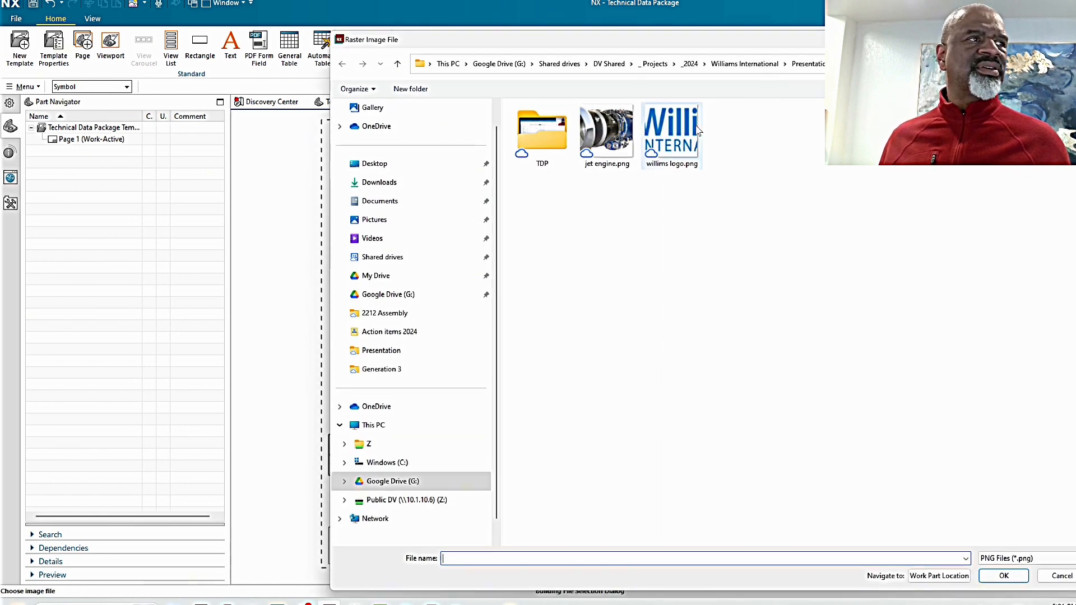
{"action": "left_click", "coordinate": [607, 135]}
{"action": "left_click", "coordinate": [1002, 575]}
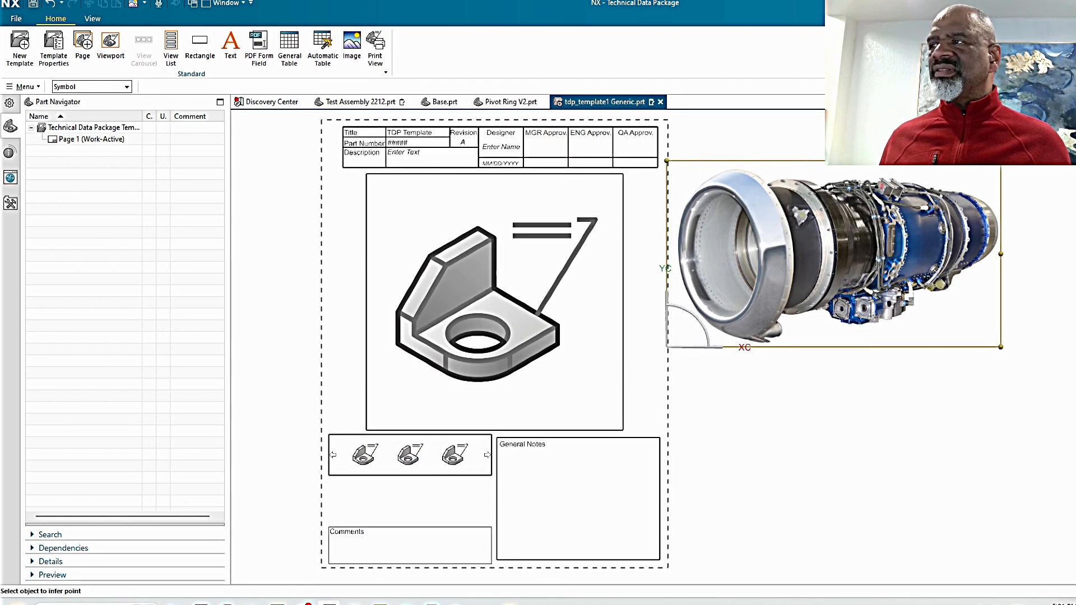
Scale down the jet engine image and place it in the gap between the view carousel and the Comments box.
{"action": "left_click", "coordinate": [344, 524]}
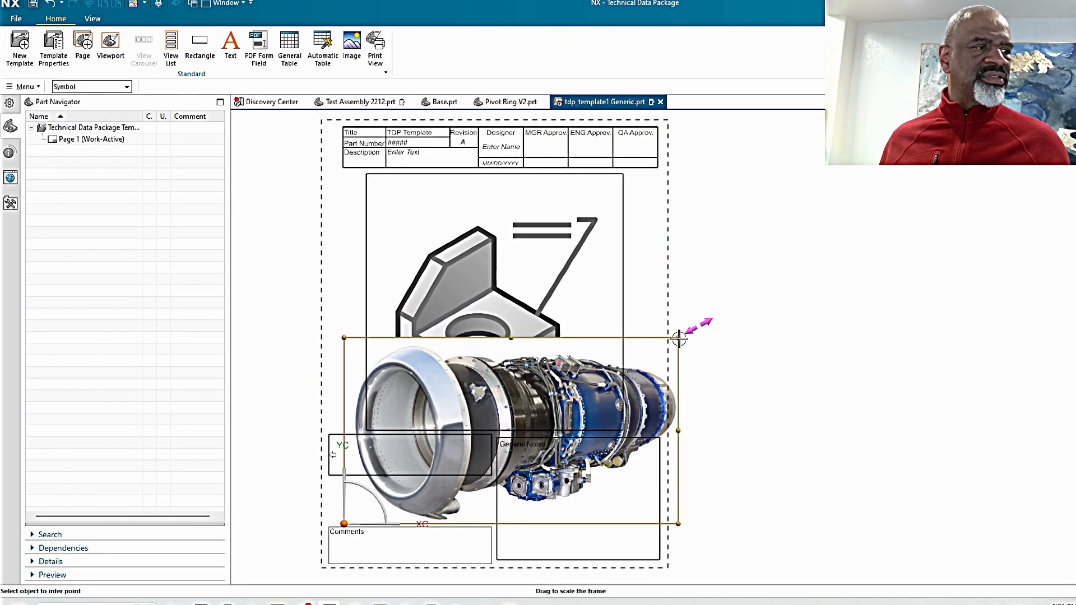
{"action": "left_click_drag", "start_coordinate": [678, 338], "coordinate": [429, 475]}
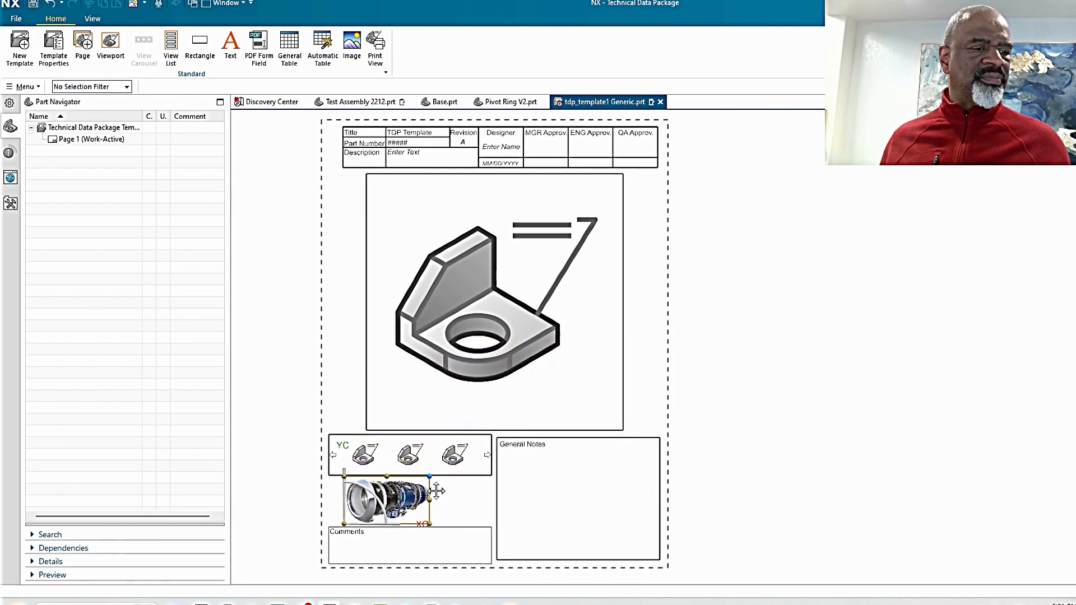
{"action": "left_click_drag", "start_coordinate": [343, 517], "coordinate": [362, 525]}
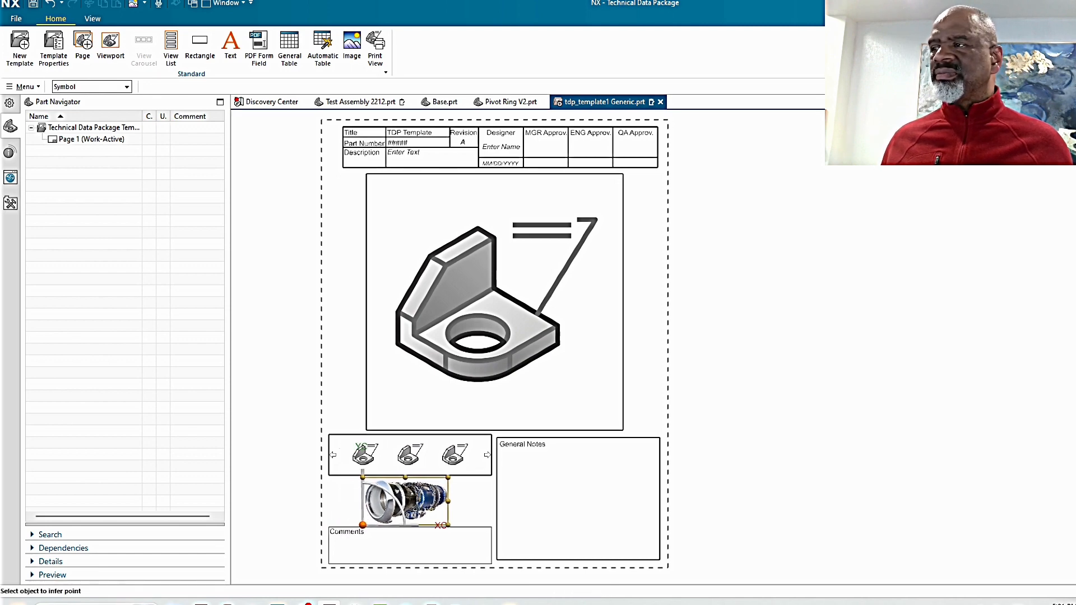
{"action": "key", "text": "Return"}
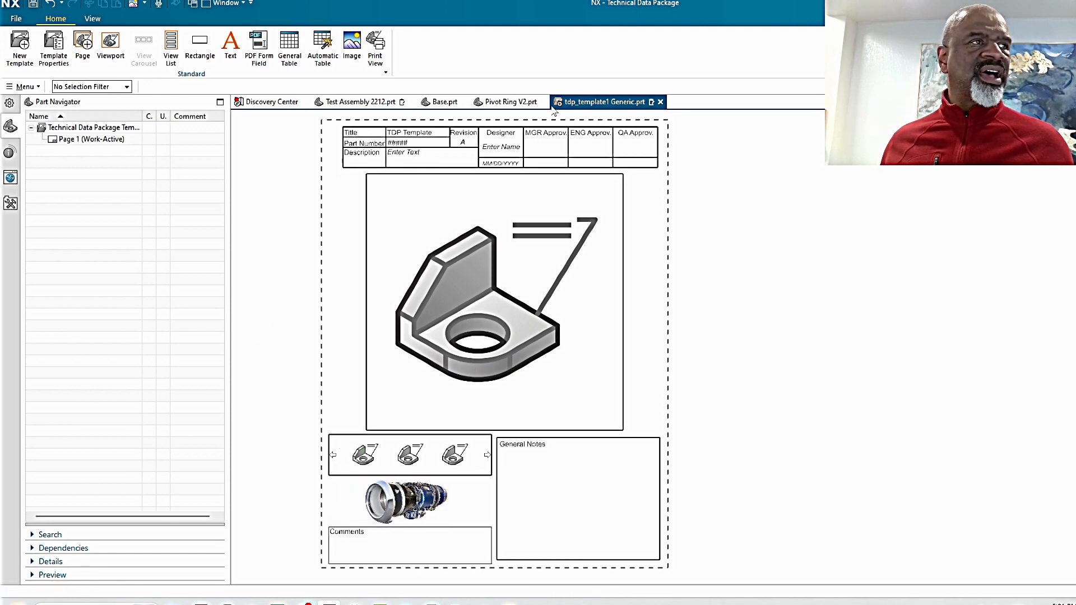
{"action": "left_click", "coordinate": [666, 187]}
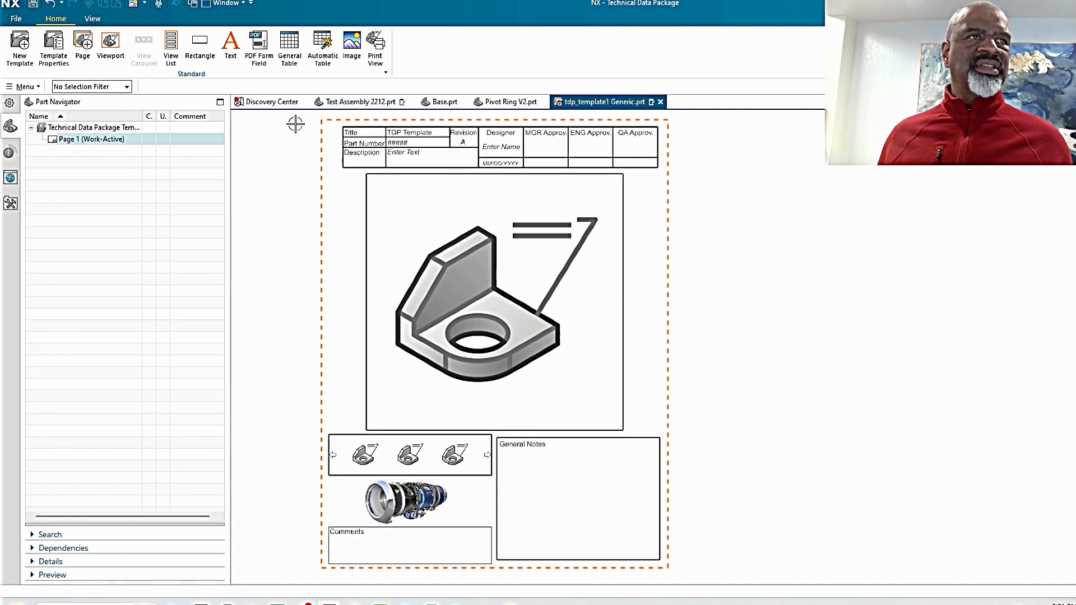
Start publishing a technical data package from Pivot Ring V2.prt as a 3D PDF with the Part-Portrait template.
{"action": "mouse_move", "coordinate": [349, 104]}
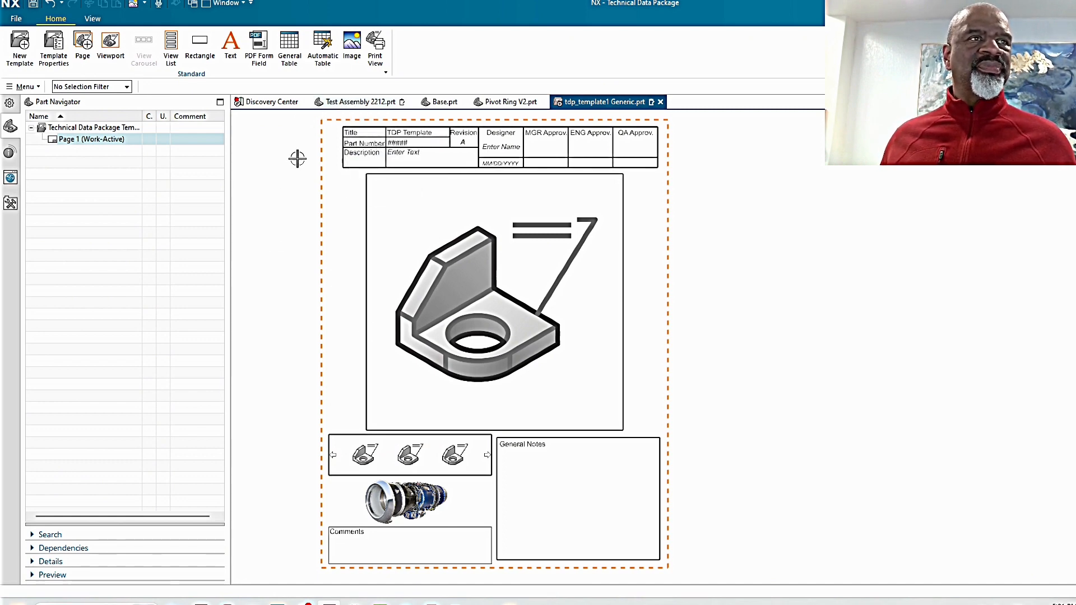
{"action": "left_click", "coordinate": [508, 101]}
{"action": "middle_click_drag", "start_coordinate": [385, 365], "coordinate": [403, 301]}
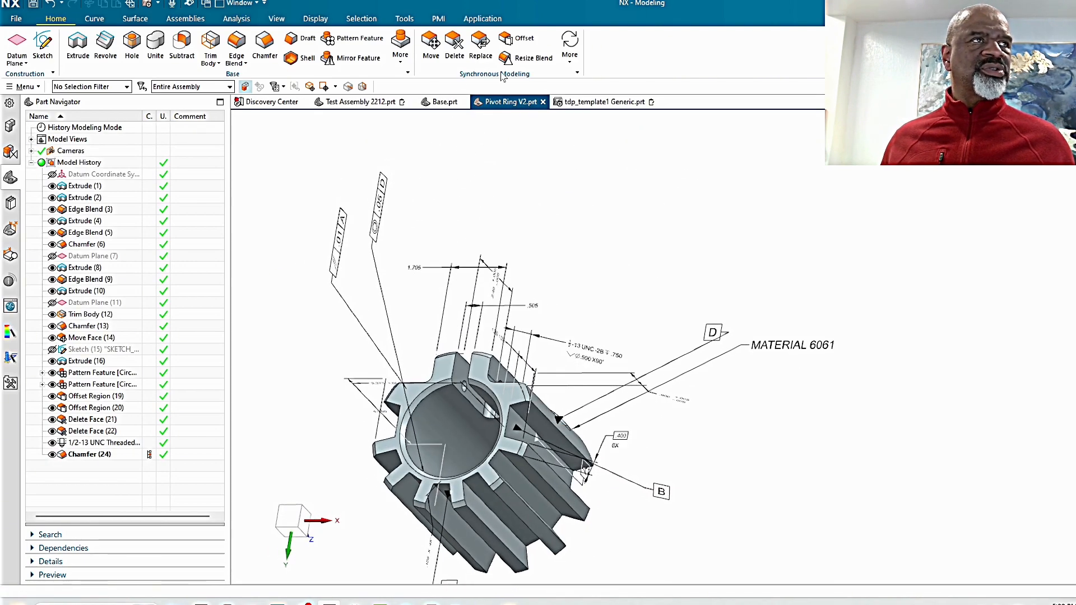
{"action": "left_click", "coordinate": [440, 20]}
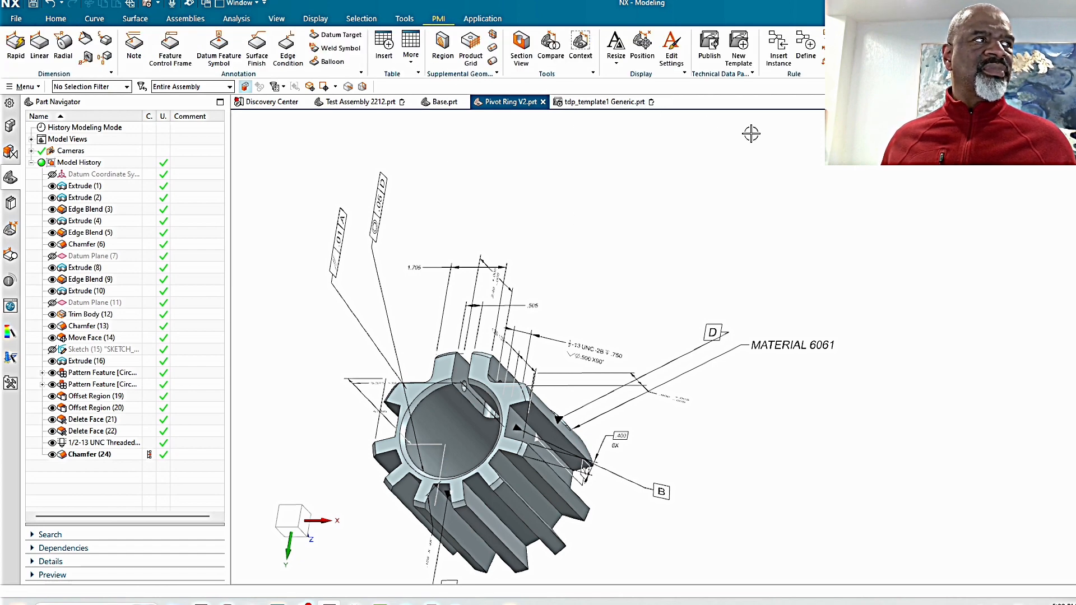
{"action": "left_click", "coordinate": [708, 52]}
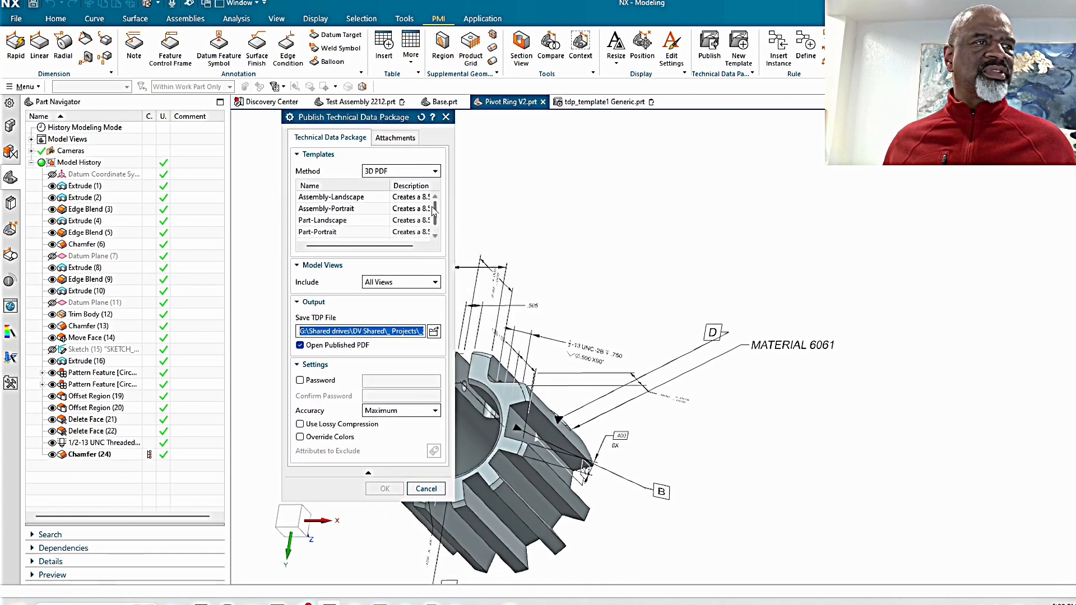
{"action": "scroll", "coordinate": [433, 210], "scroll_direction": "down", "scroll_amount": 1}
{"action": "left_click", "coordinate": [320, 220]}
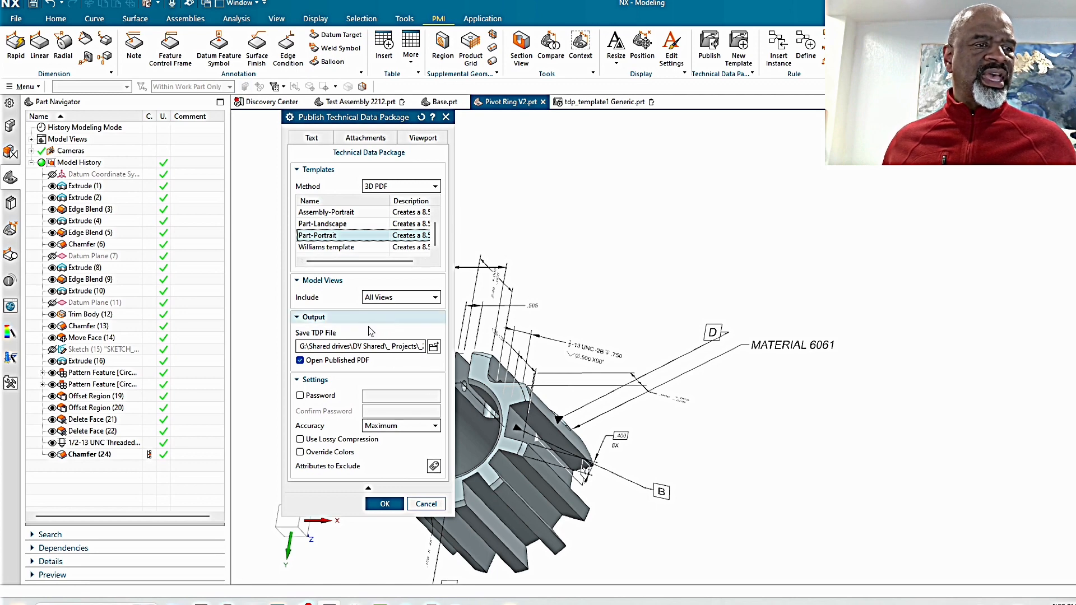
Set the package's output file to Pivot Ring V2.pdf on the Desktop.
{"action": "left_click", "coordinate": [434, 347]}
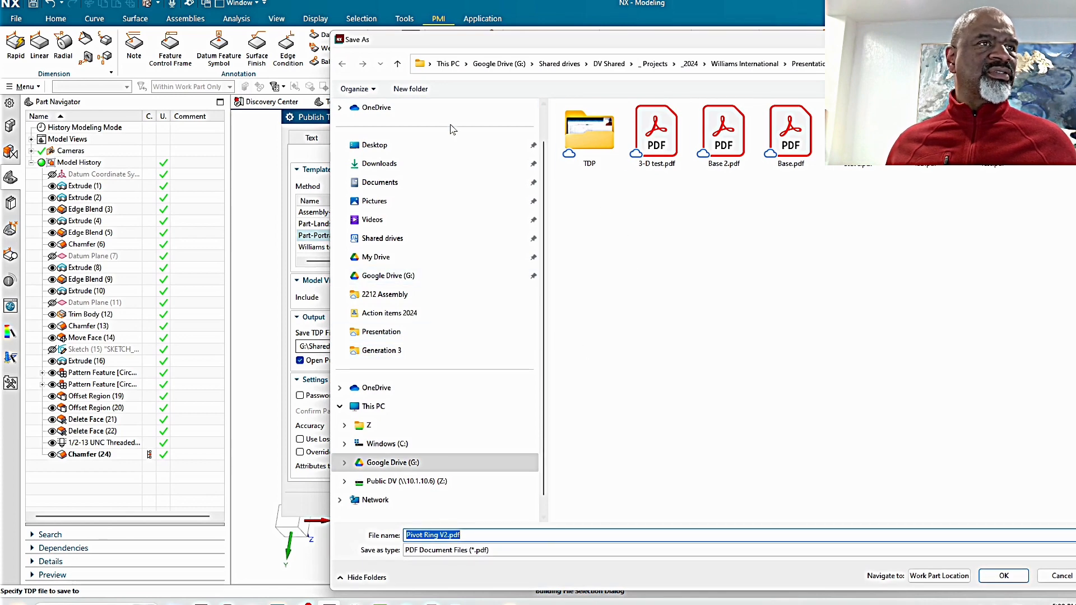
{"action": "left_click", "coordinate": [374, 144]}
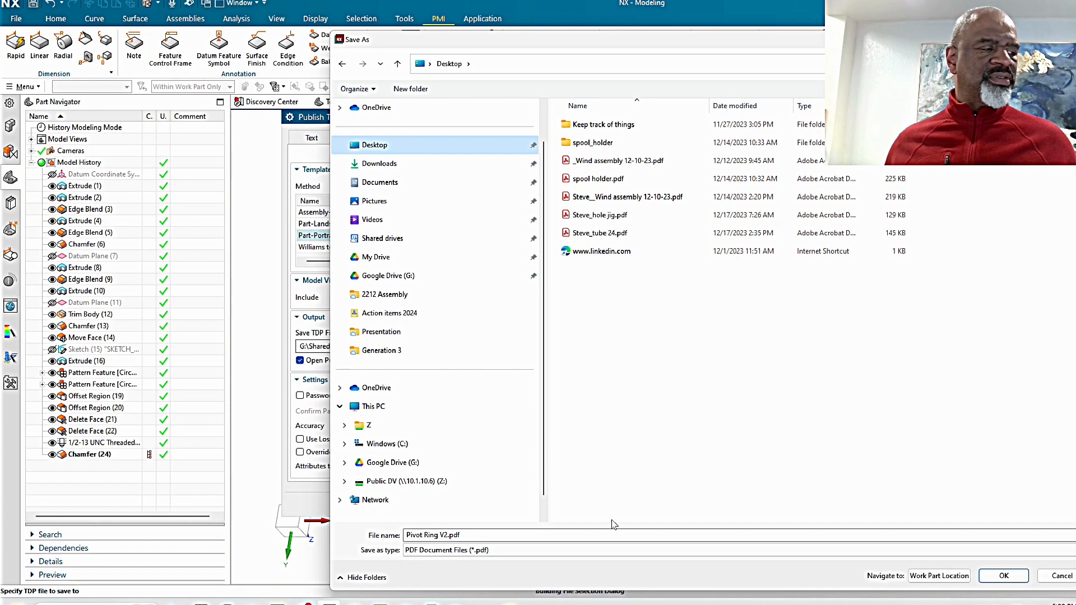
{"action": "left_click", "coordinate": [1001, 577]}
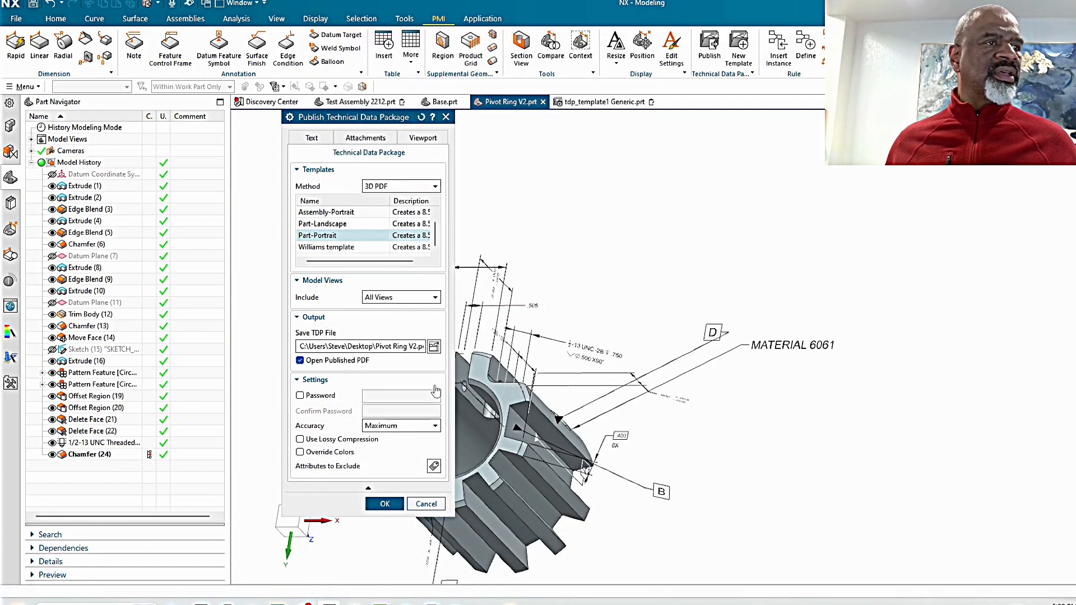
Enter the designer's name and set the design date to 1/1/2026 in the package's text values.
{"action": "left_click", "coordinate": [310, 139]}
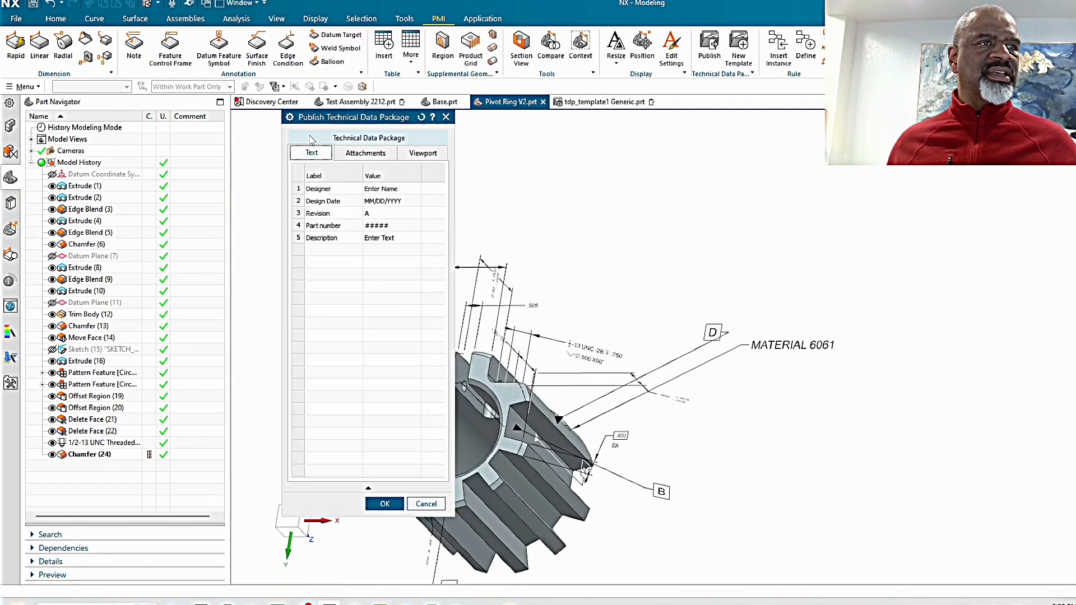
{"action": "left_click", "coordinate": [388, 189]}
{"action": "type", "text": "s"}
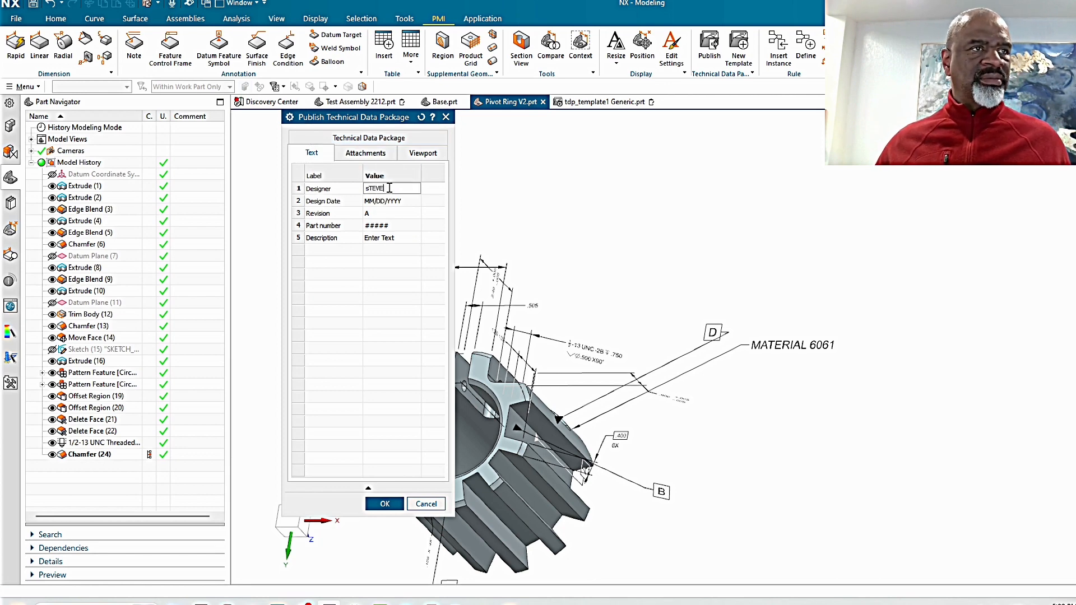
{"action": "key", "text": "Return"}
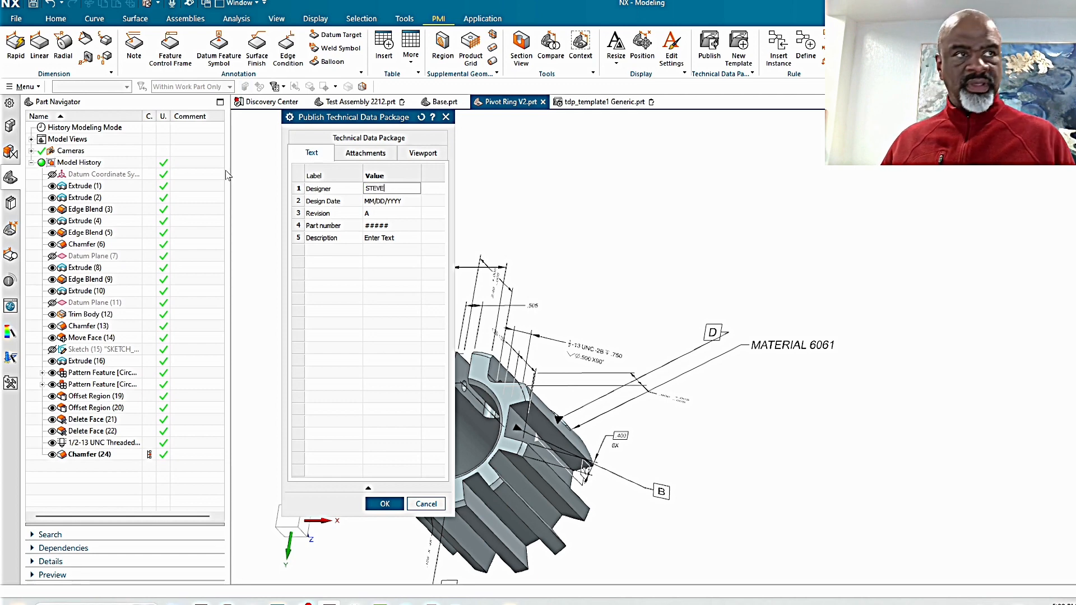
{"action": "left_click", "coordinate": [383, 201]}
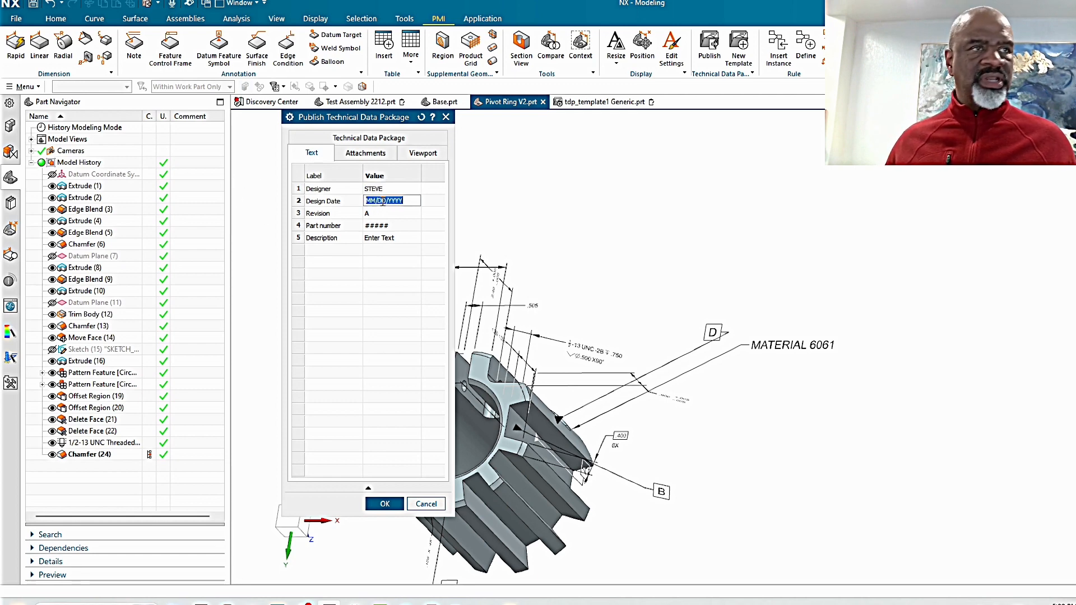
{"action": "type", "text": "1/1/2026"}
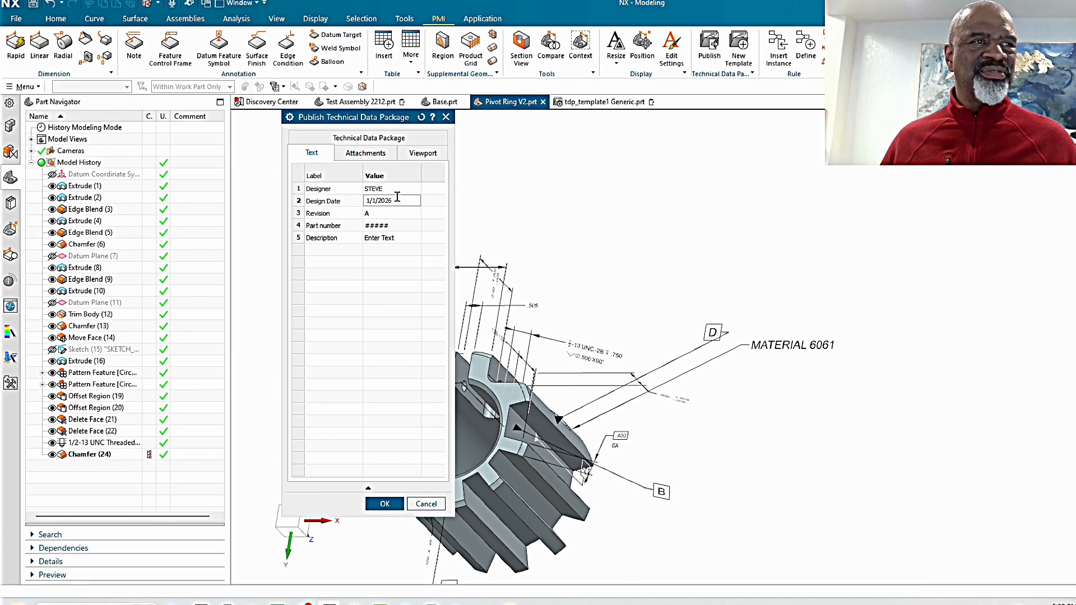
Set the part number to 12345 and the description to SOME TEXT.
{"action": "left_click", "coordinate": [396, 225]}
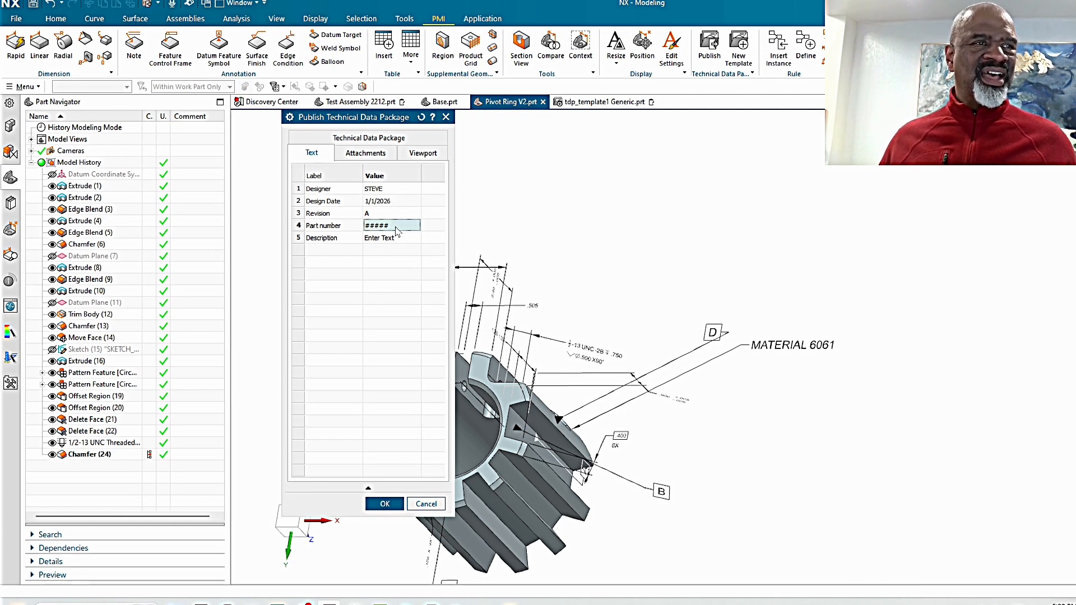
{"action": "type", "text": "12345"}
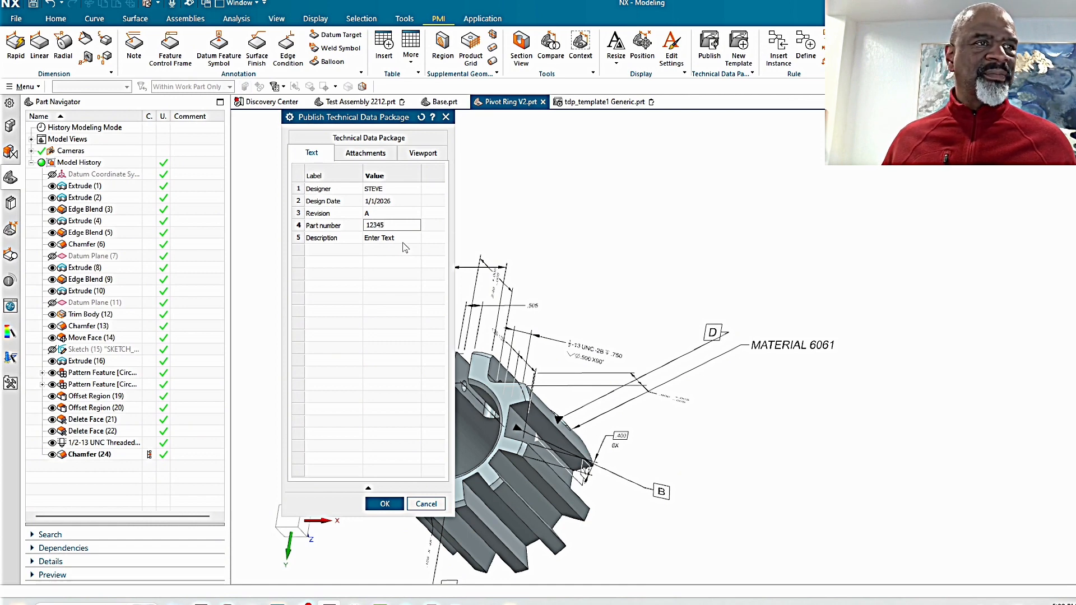
{"action": "left_click", "coordinate": [397, 238]}
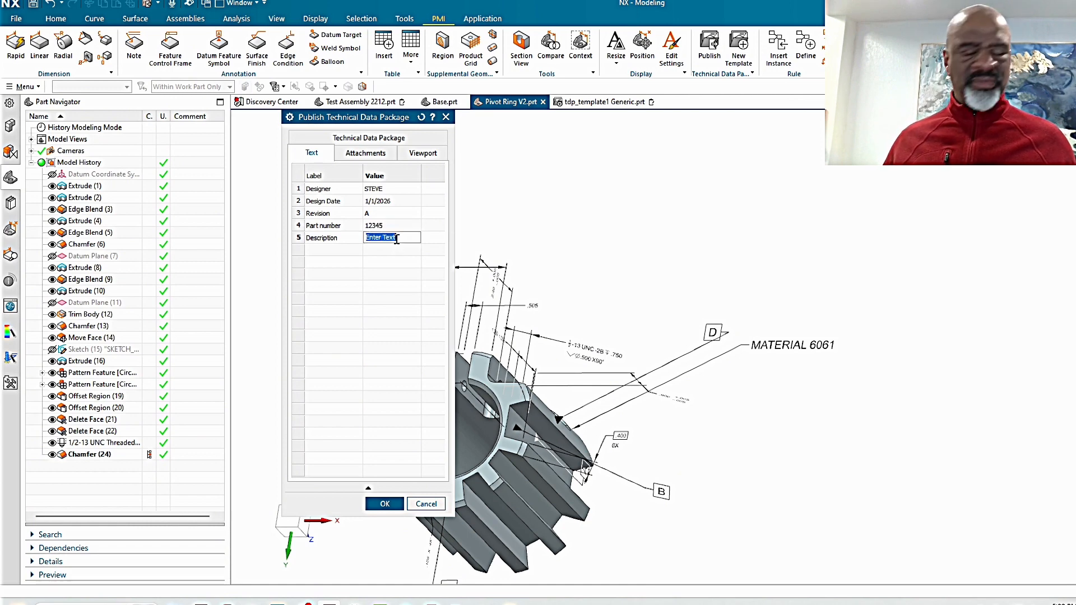
{"action": "type", "text": "SOME TEXT"}
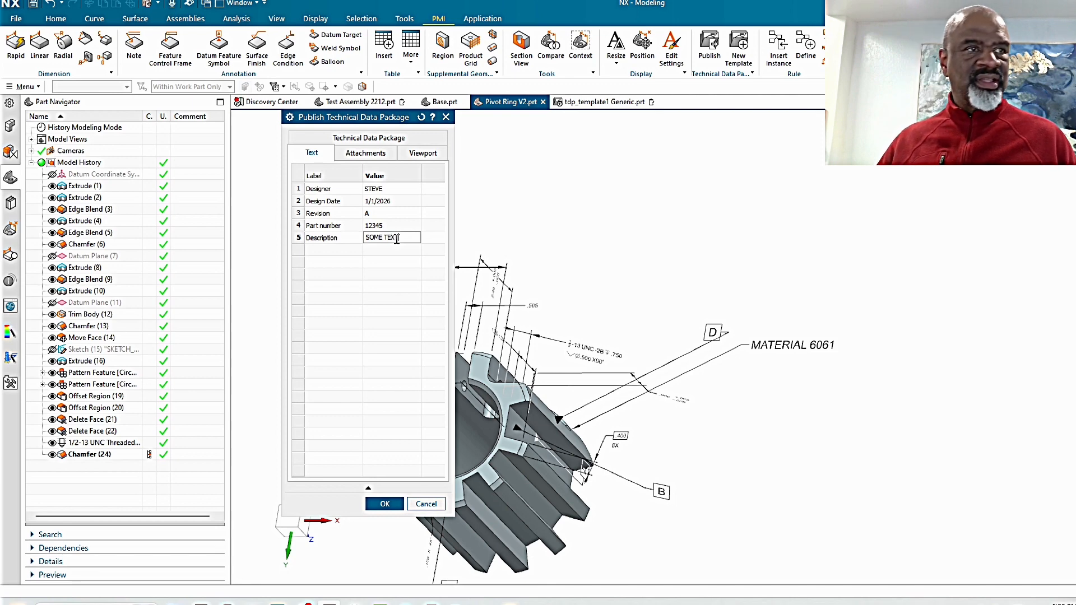
Attach the file _Wind assembly 12-10-23.pdf from the Desktop to the package.
{"action": "left_click", "coordinate": [358, 156]}
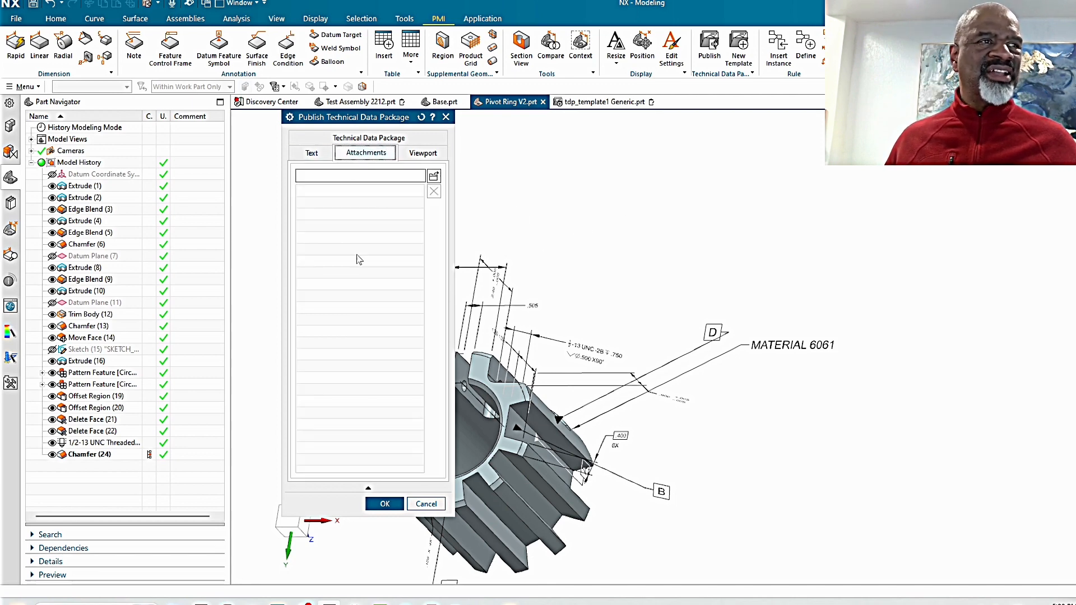
{"action": "left_click", "coordinate": [434, 177]}
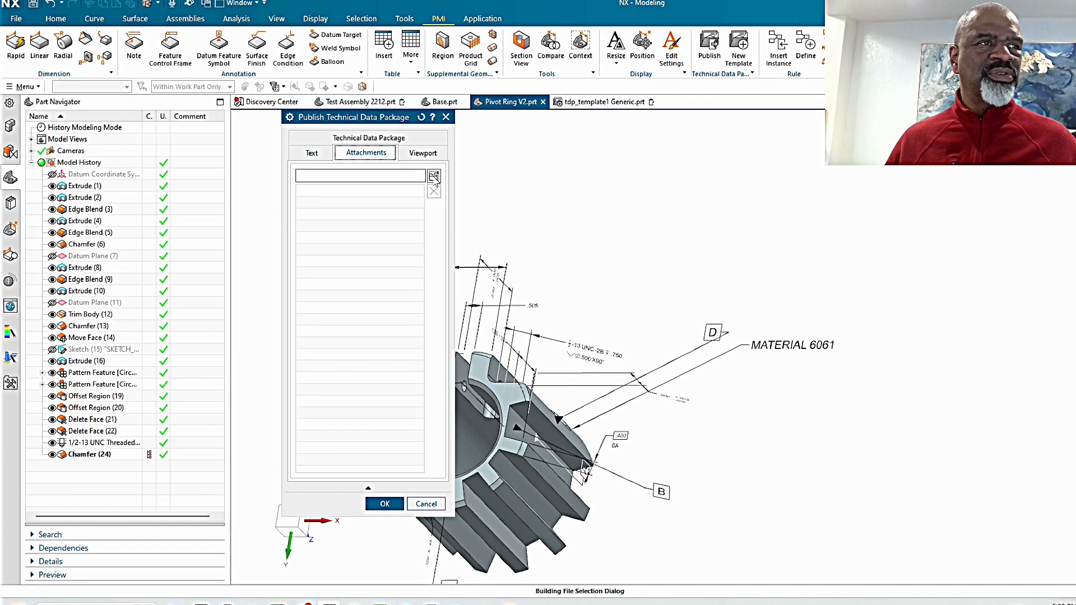
{"action": "left_click", "coordinate": [538, 197]}
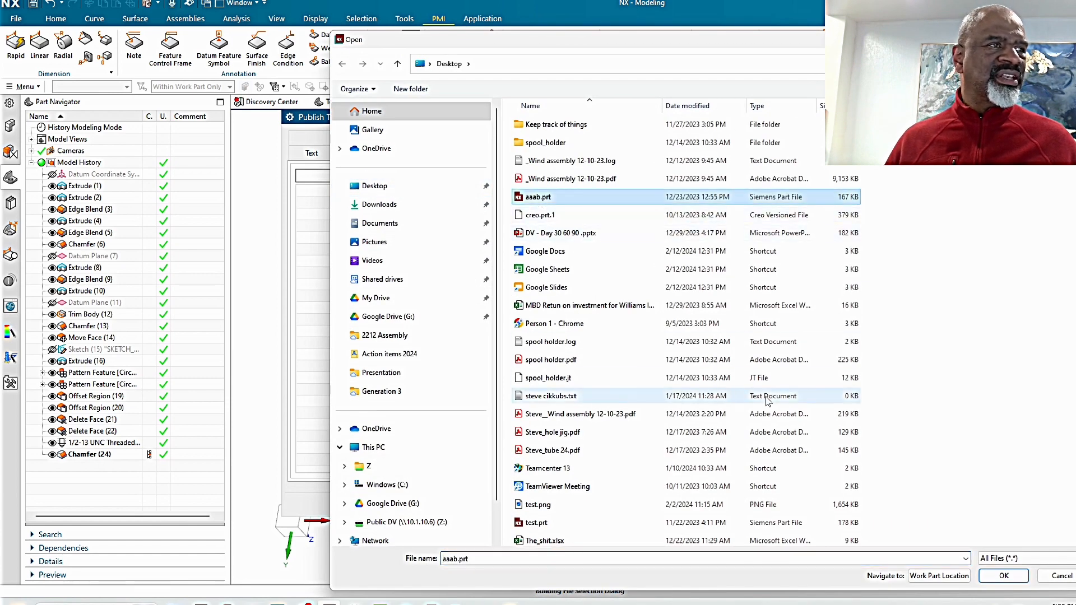
{"action": "left_click", "coordinate": [555, 179]}
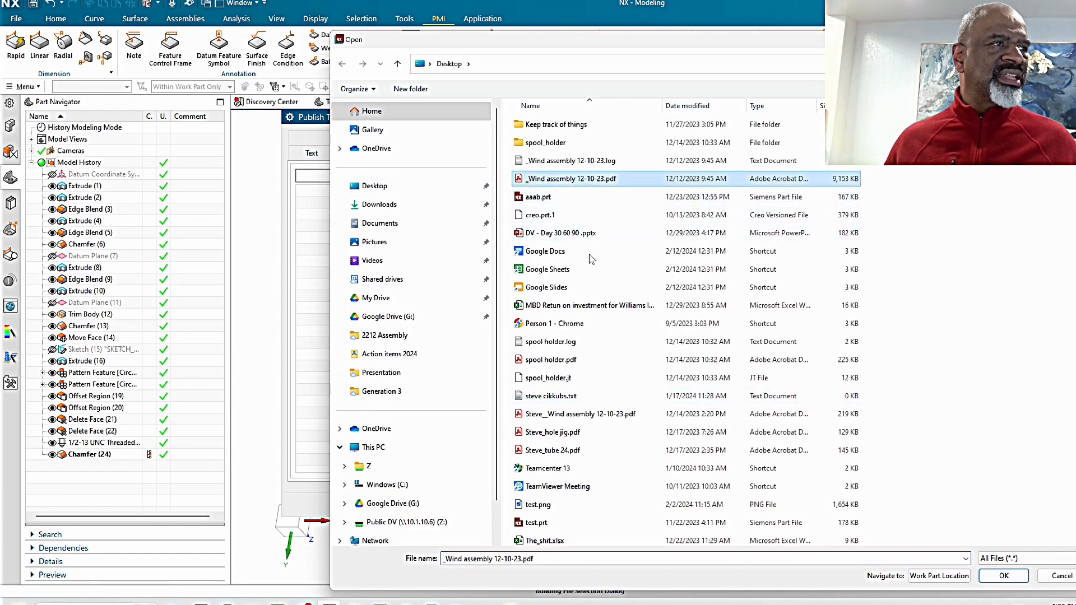
{"action": "left_click", "coordinate": [1003, 576]}
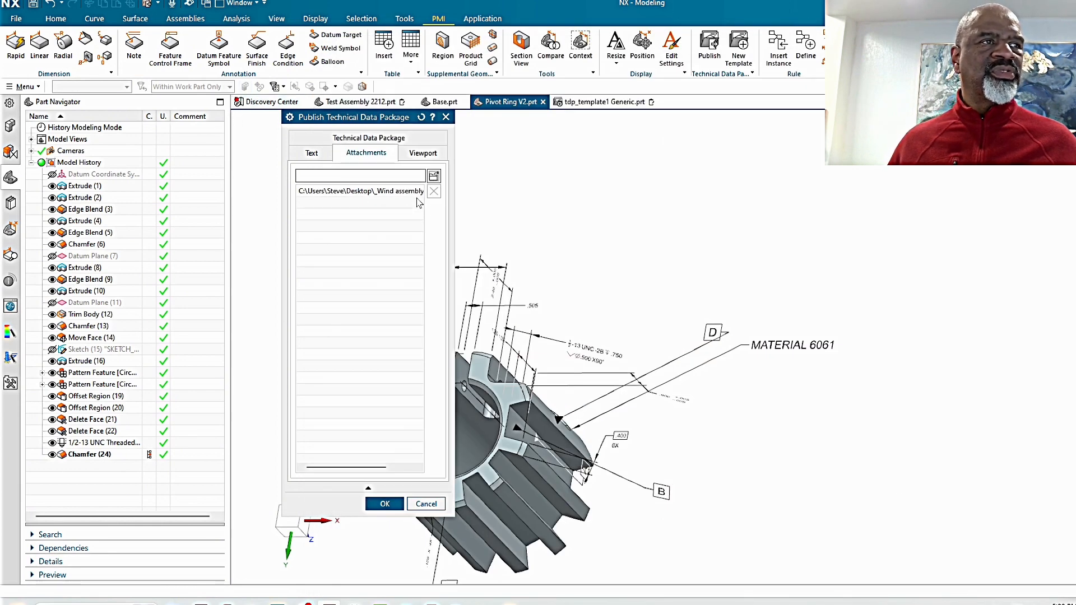
Assign the pmi view model view to Viewport1 on page 1 and publish the technical data package.
{"action": "left_click", "coordinate": [414, 155]}
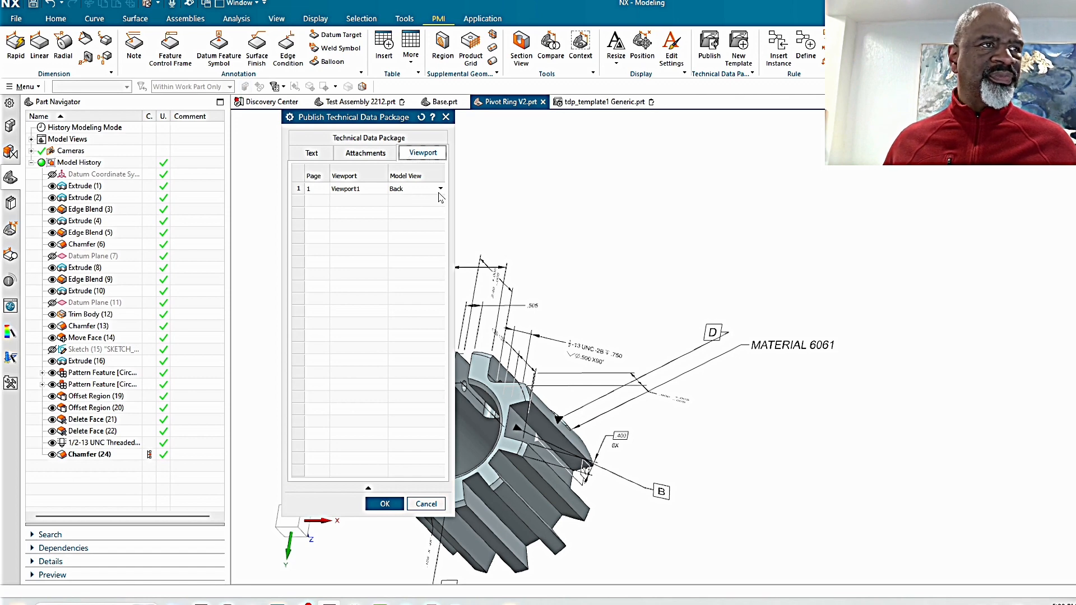
{"action": "left_click", "coordinate": [442, 190]}
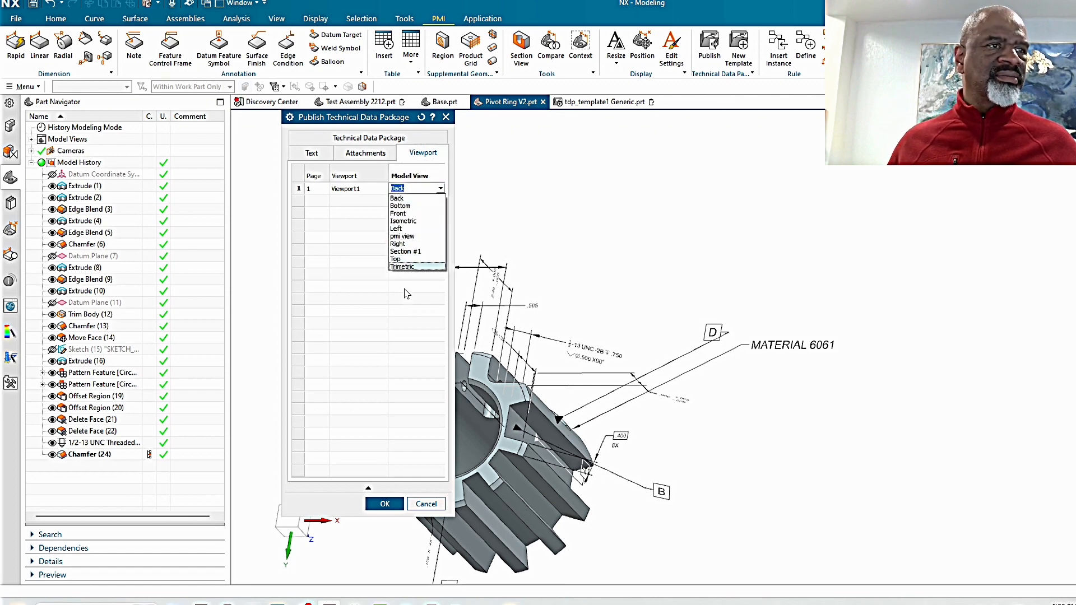
{"action": "left_click", "coordinate": [406, 236]}
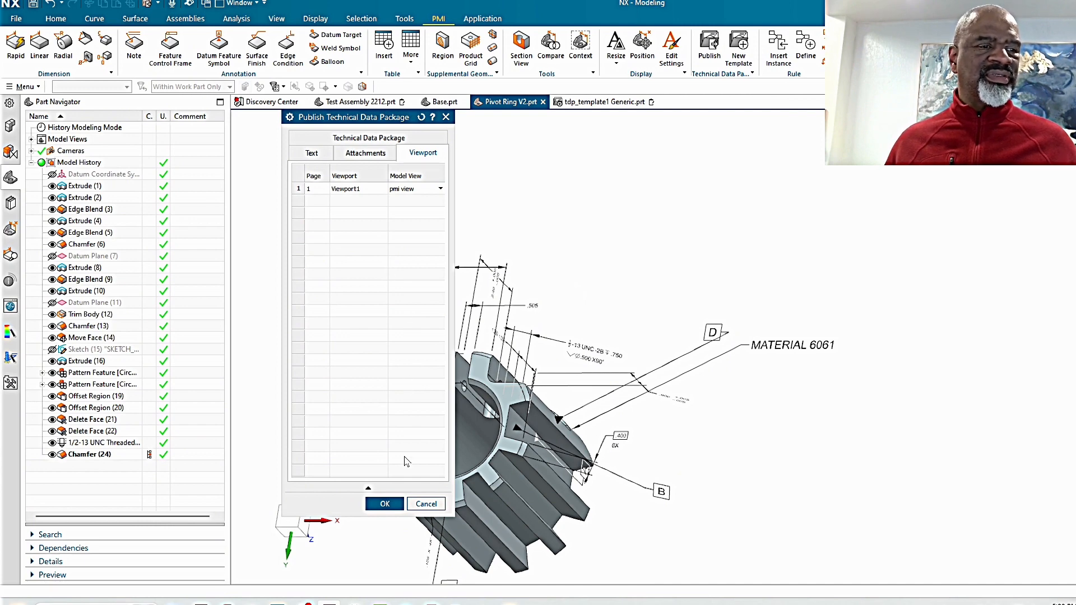
{"action": "left_click", "coordinate": [384, 503]}
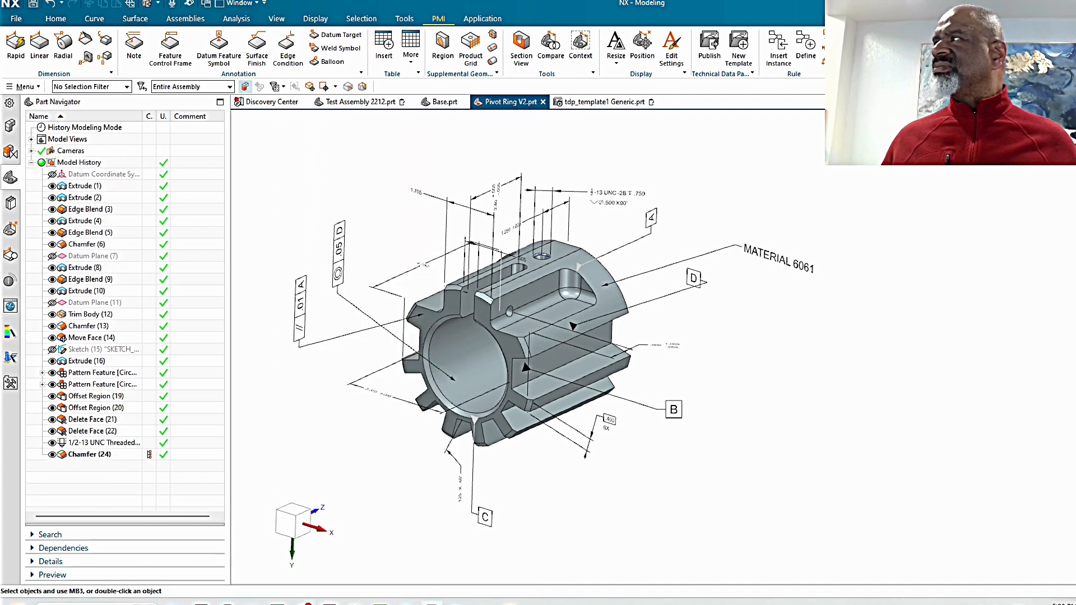
Switch to Adobe Acrobat and fit the full page of Pivot Ring V2.pdf in a smaller, repositioned window over the model.
{"action": "left_click_drag", "start_coordinate": [0, 124], "coordinate": [722, 9]}
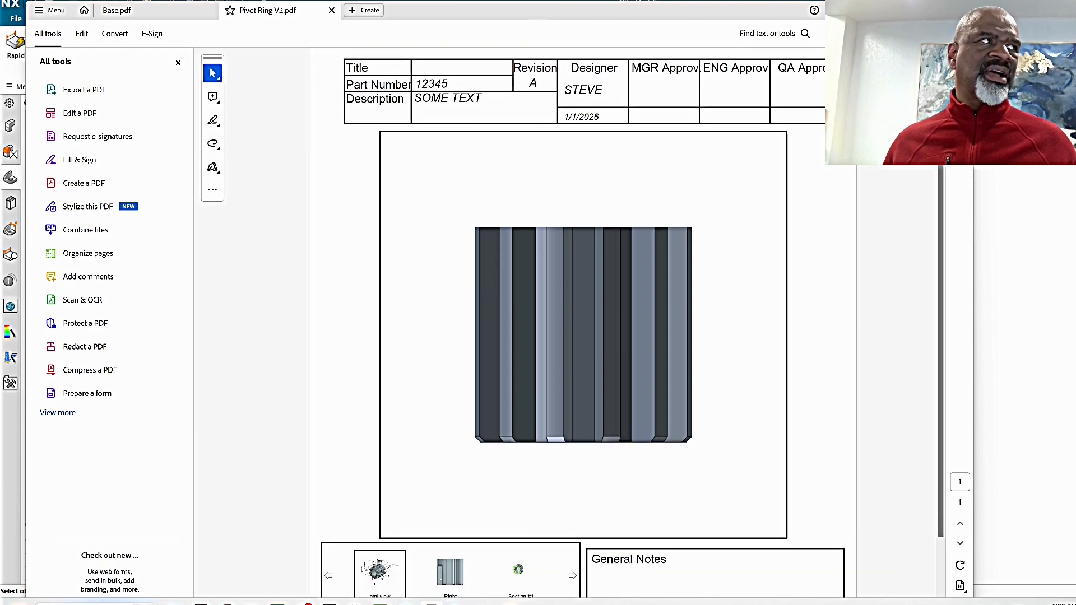
{"action": "left_click_drag", "start_coordinate": [974, 1], "coordinate": [695, 200]}
{"action": "left_click_drag", "start_coordinate": [443, 214], "coordinate": [500, 66]}
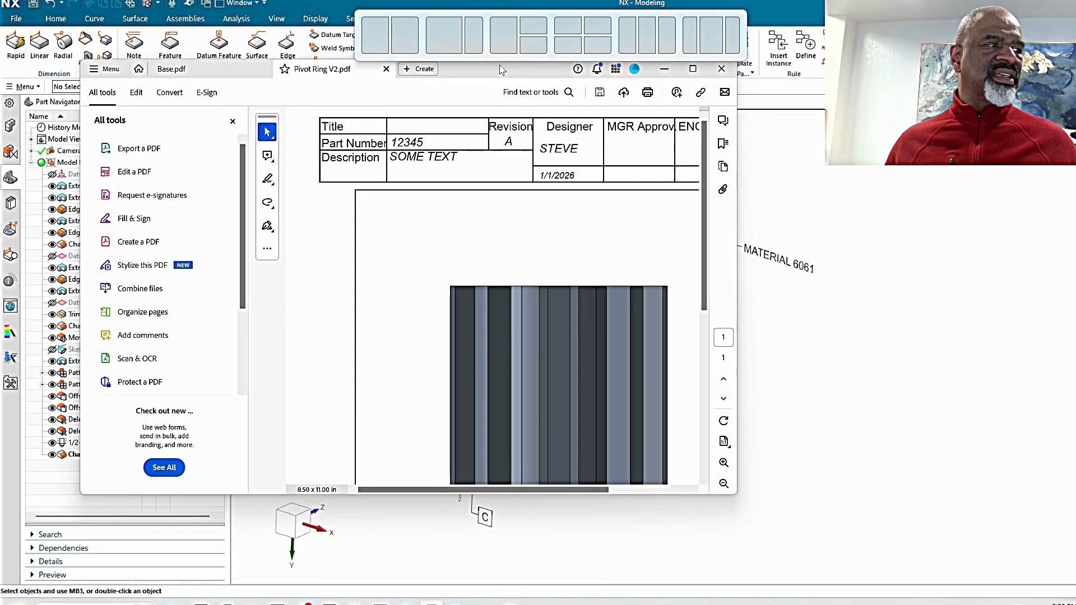
{"action": "left_click", "coordinate": [723, 484]}
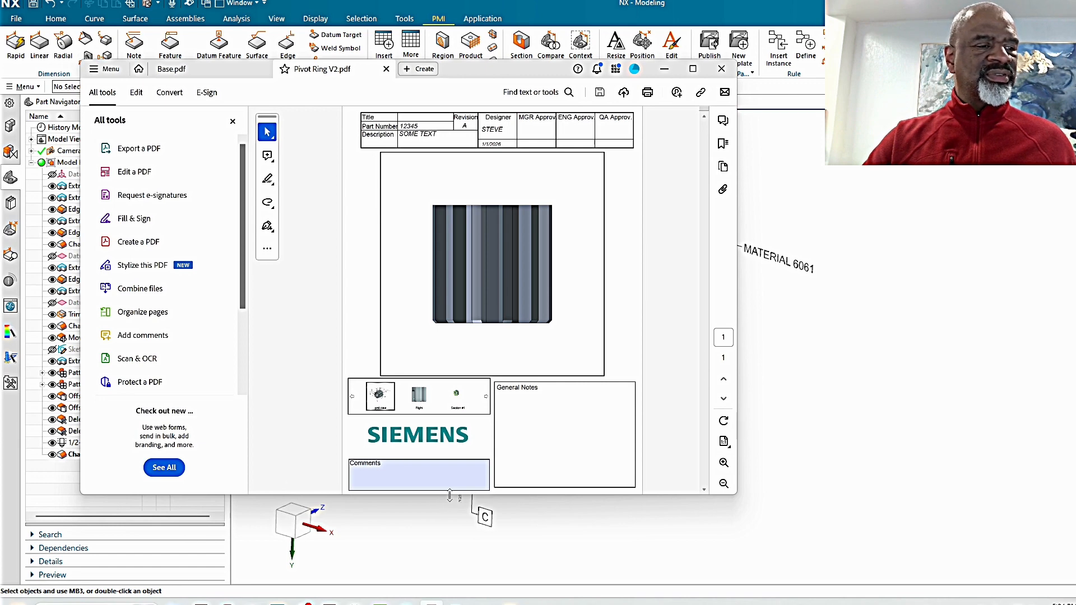
{"action": "left_click_drag", "start_coordinate": [449, 495], "coordinate": [449, 525]}
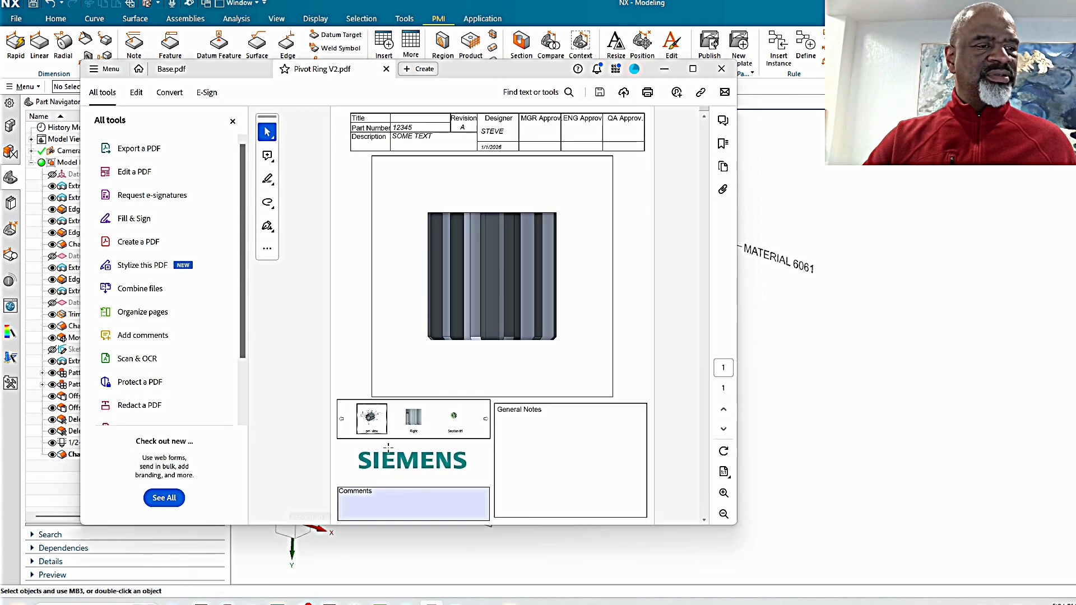
Activate the 3D model in the PDF and examine the pivot ring and its PMI annotations from different angles and distances.
{"action": "left_click", "coordinate": [447, 347]}
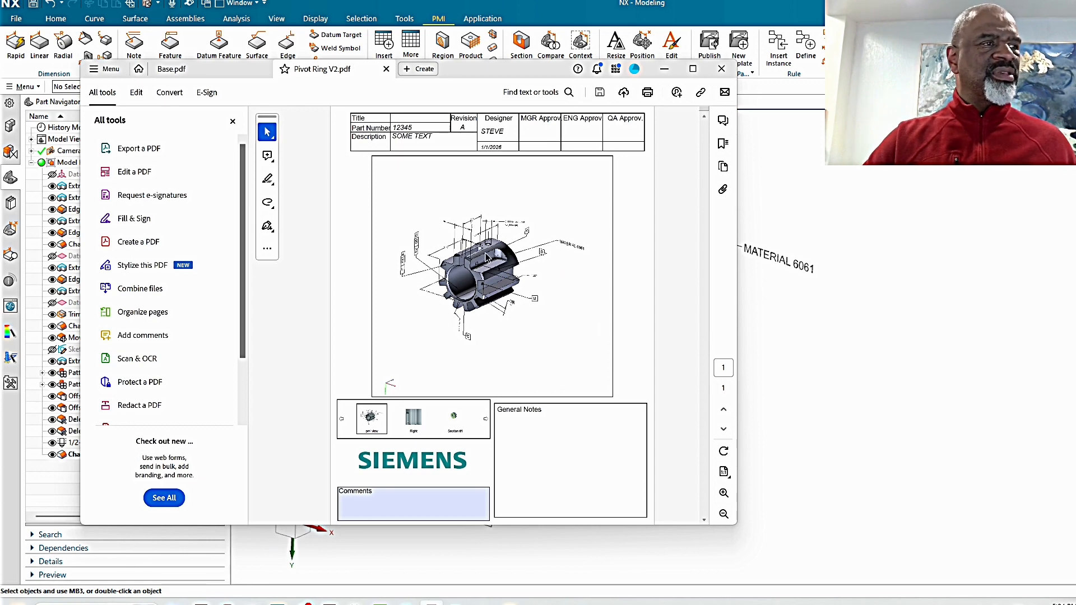
{"action": "scroll", "coordinate": [488, 258], "scroll_direction": "up", "scroll_amount": 2}
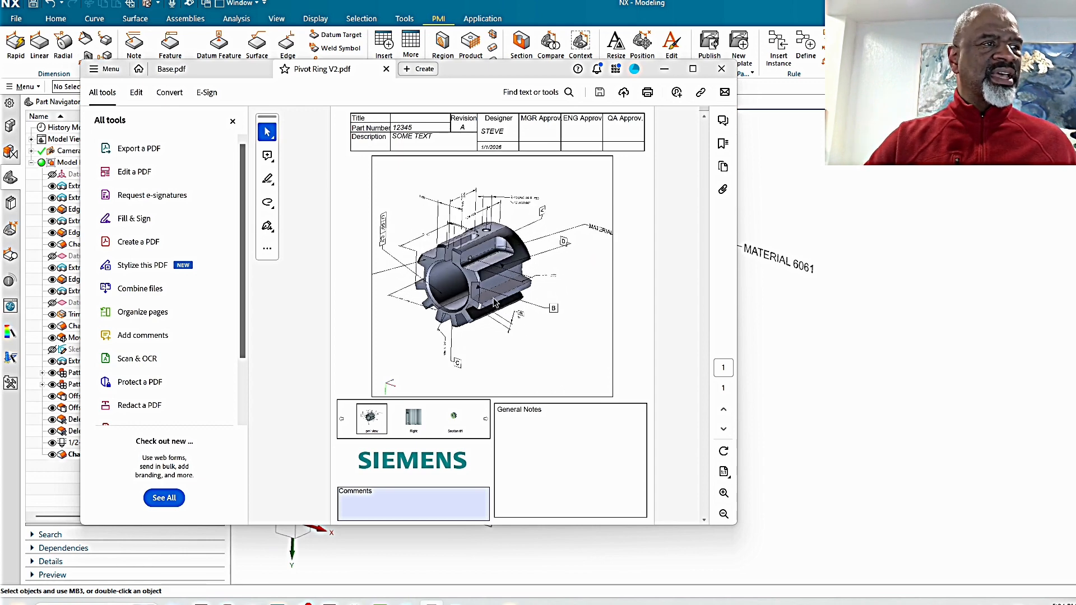
{"action": "left_click_drag", "start_coordinate": [496, 278], "coordinate": [554, 371]}
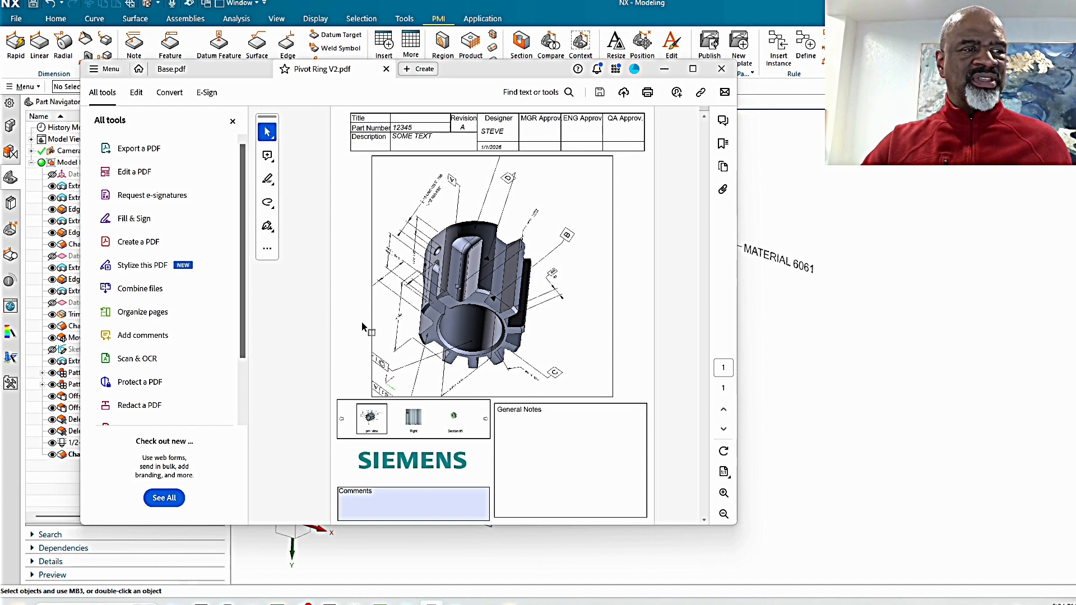
{"action": "scroll", "coordinate": [423, 289], "scroll_direction": "down", "scroll_amount": 3}
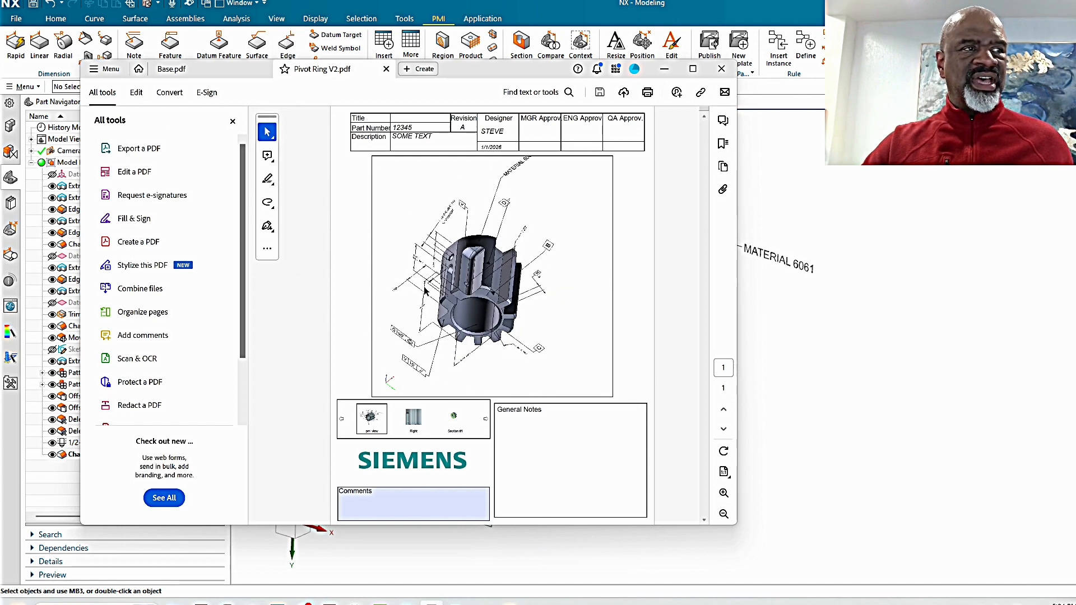
{"action": "scroll", "coordinate": [423, 290], "scroll_direction": "up", "scroll_amount": 2}
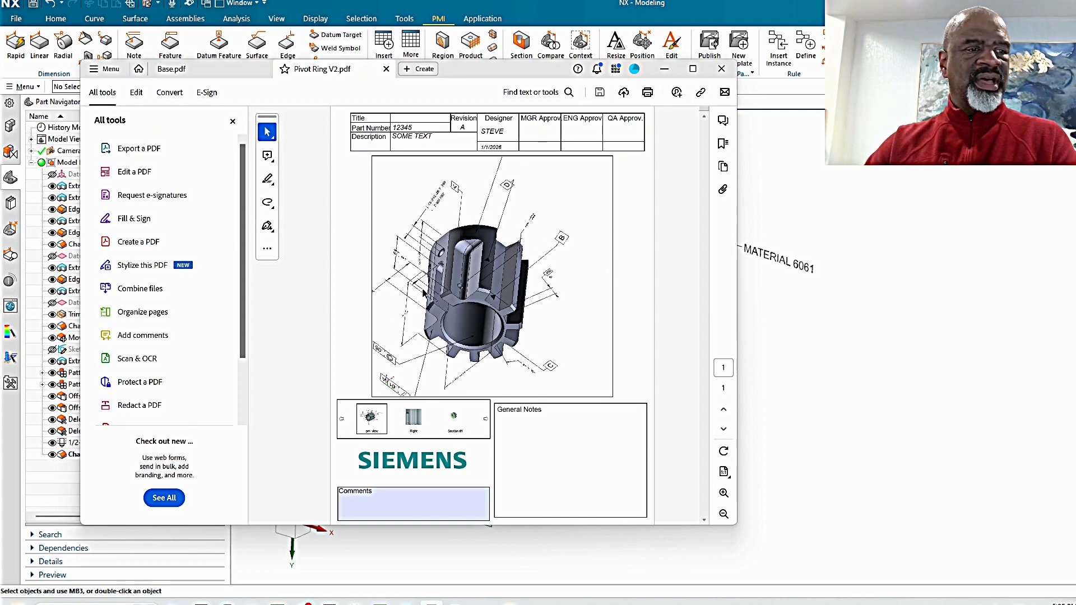